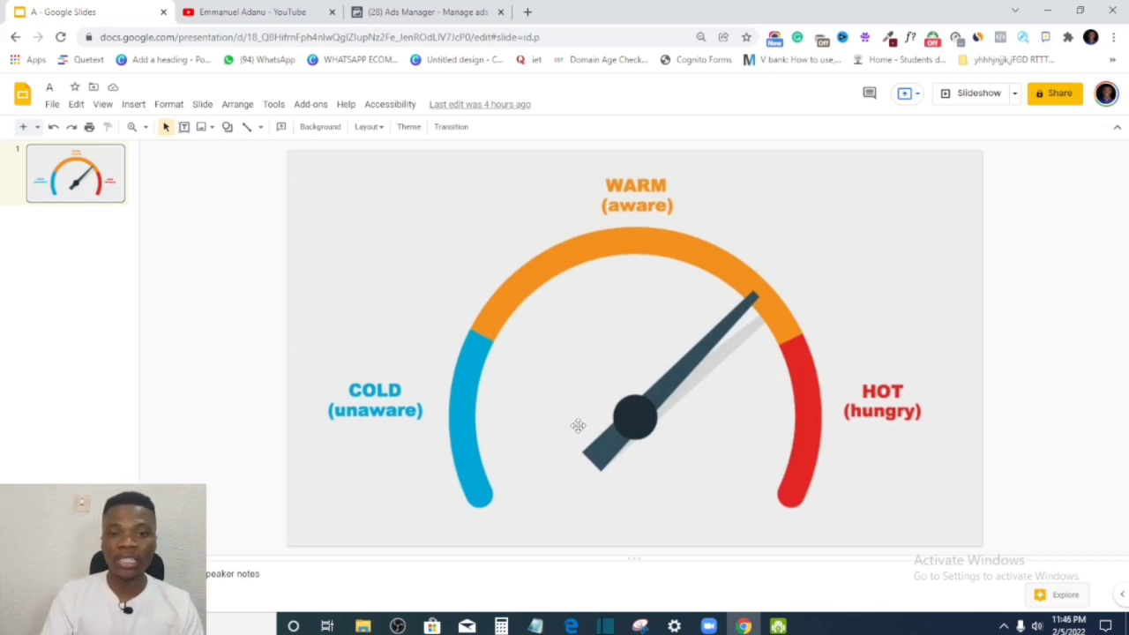
Leave the Google Slides gauge slide and bring up the YouTube channel's Videos page
key("ctrl+Tab")
scroll(479, 396, "up", 3)
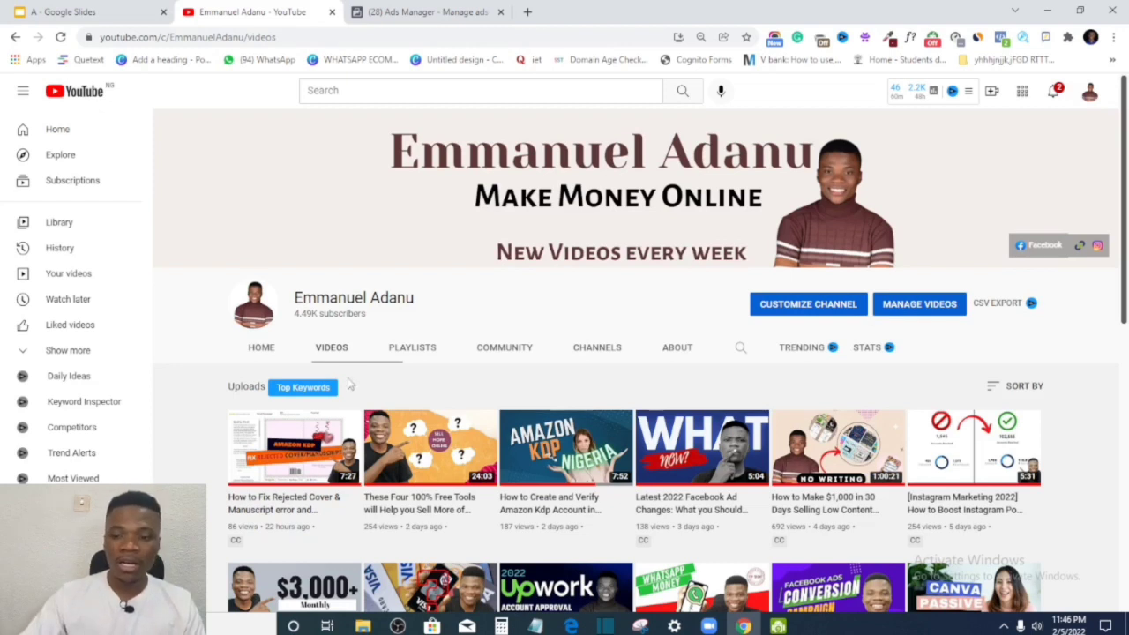
mouse_move(477, 448)
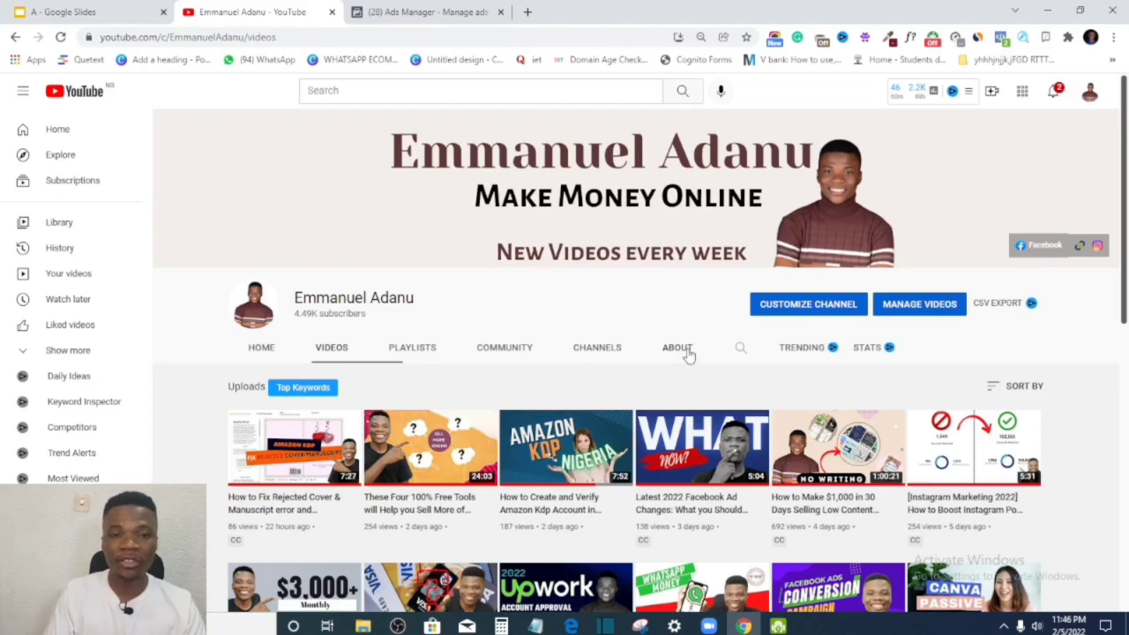
scroll(688, 356, "down", 4)
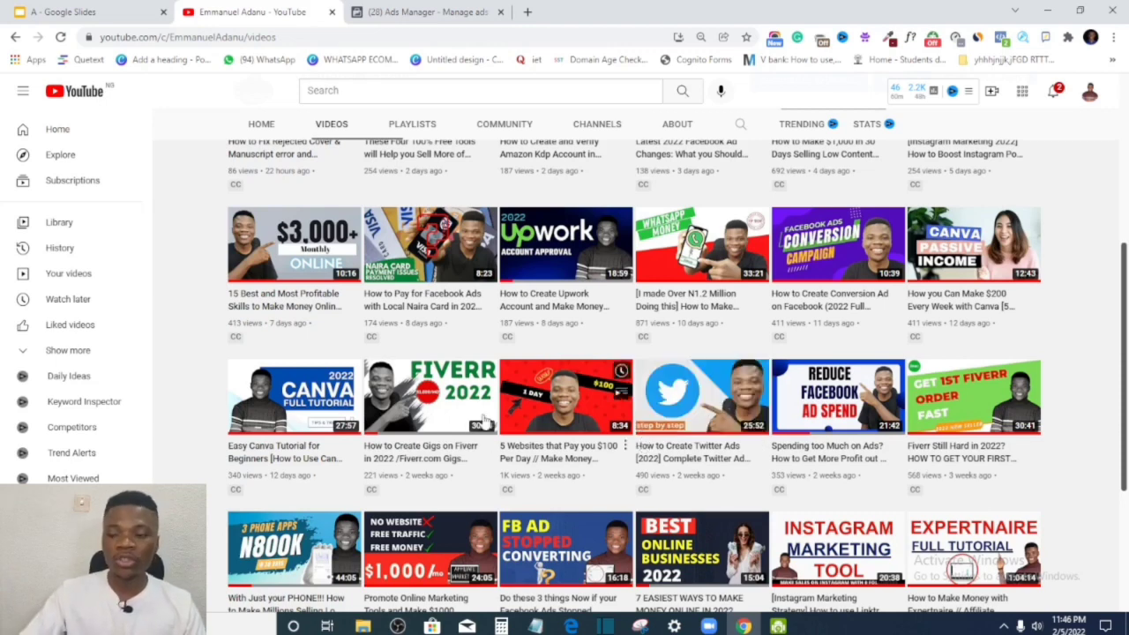
scroll(497, 404, "up", 2)
scroll(496, 404, "up", 1)
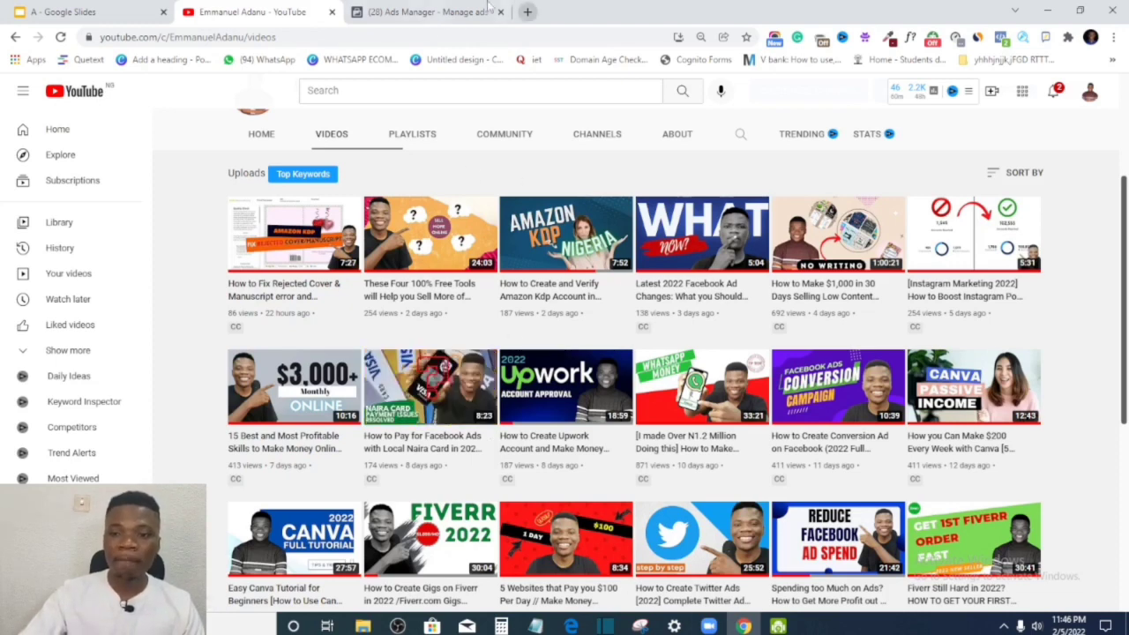
Go to Ads Manager and open the Audiences page from the All tools menu
left_click(427, 11)
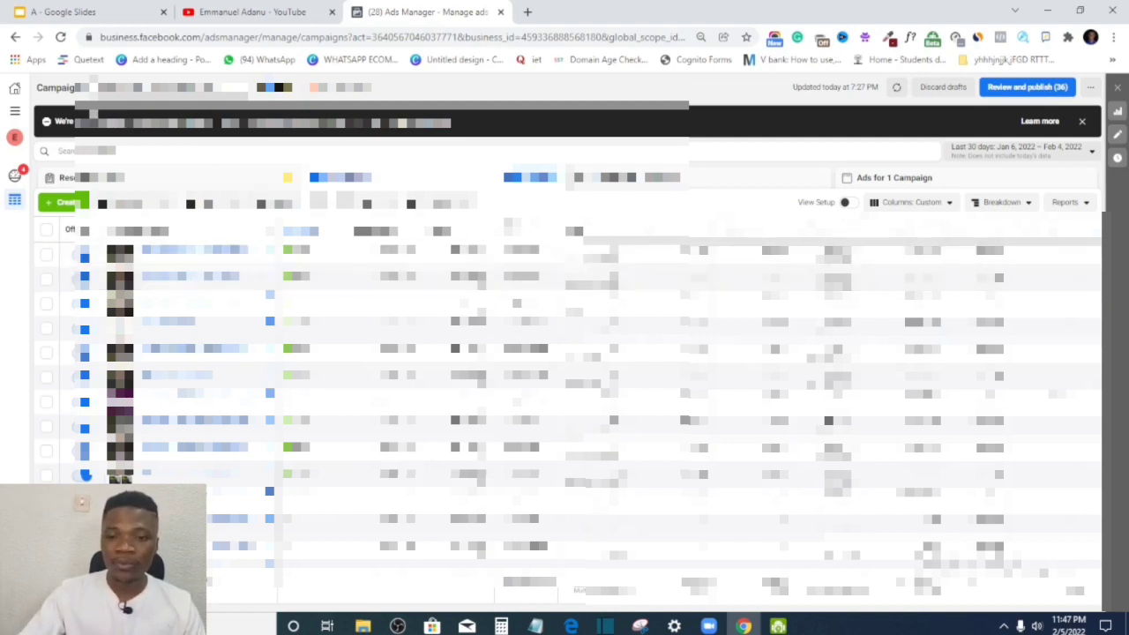
left_click(15, 110)
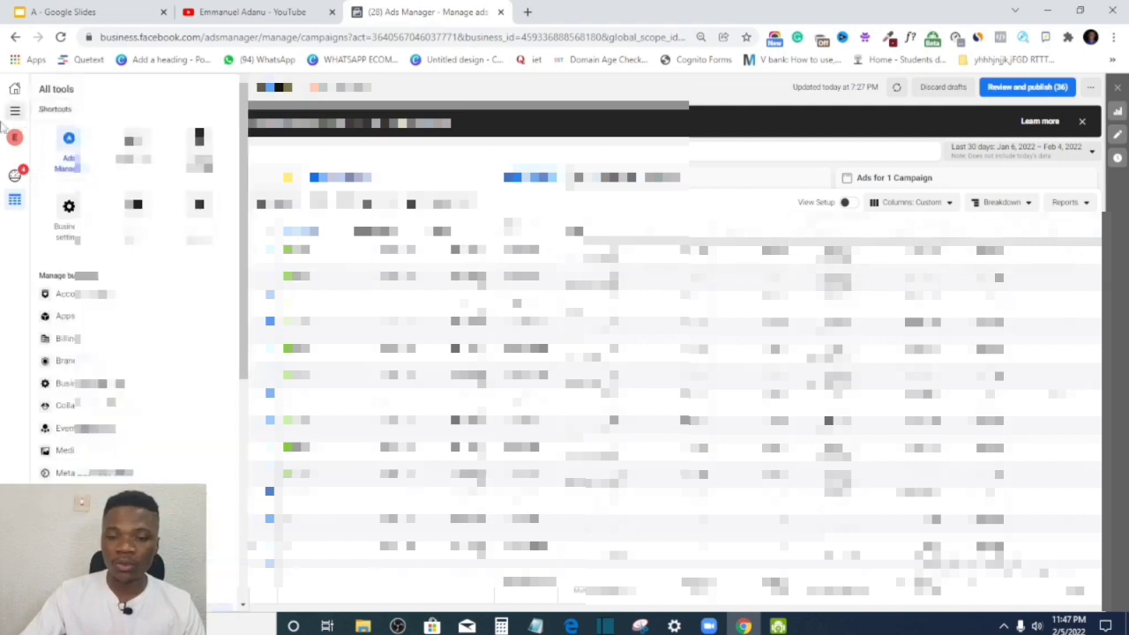
left_click(133, 146)
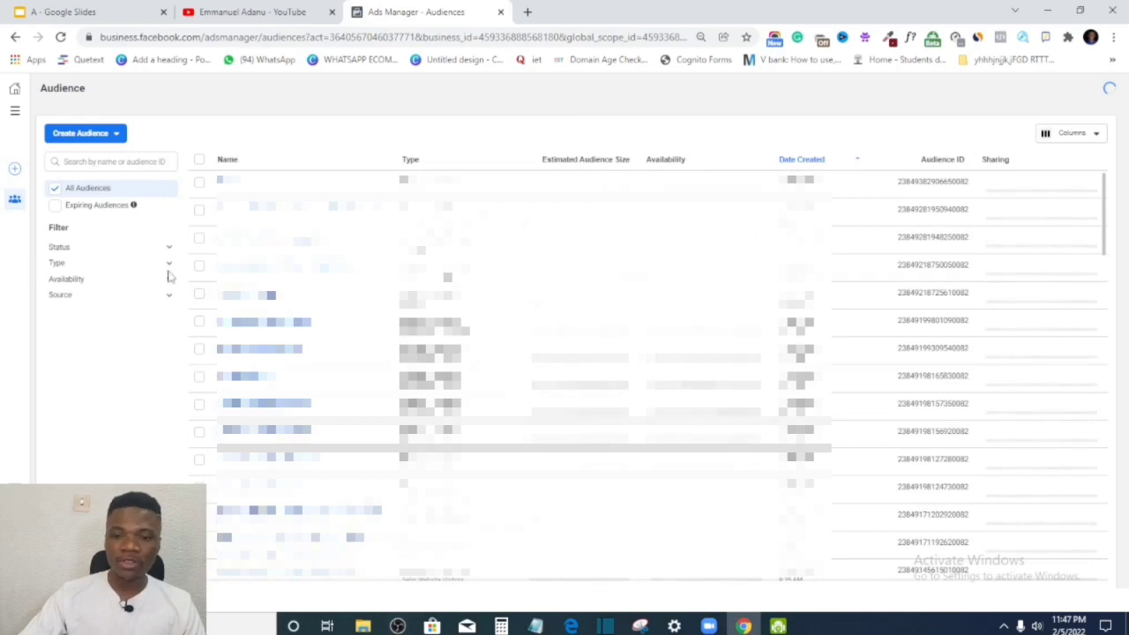
Start a new Custom Audience and choose Website as its source
left_click(85, 134)
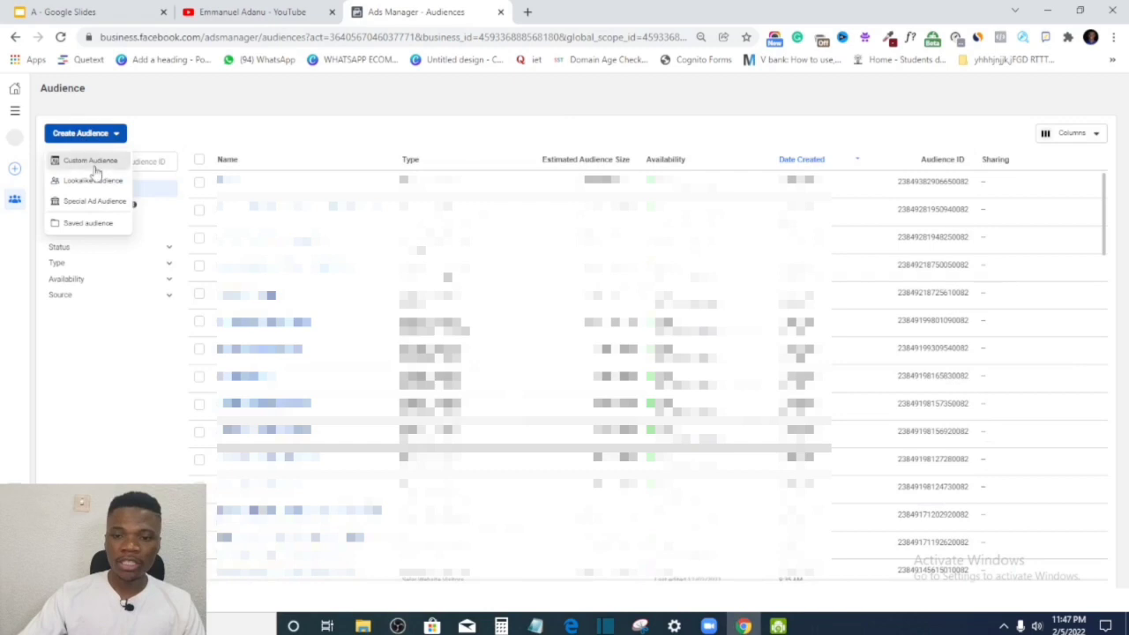
left_click(92, 163)
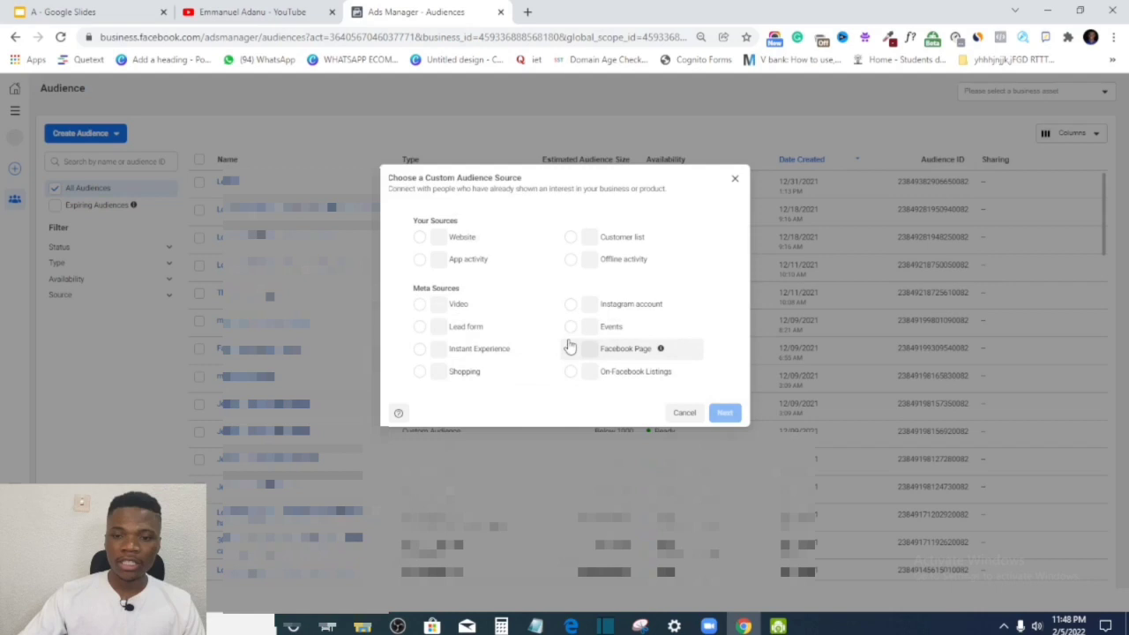
left_click(419, 238)
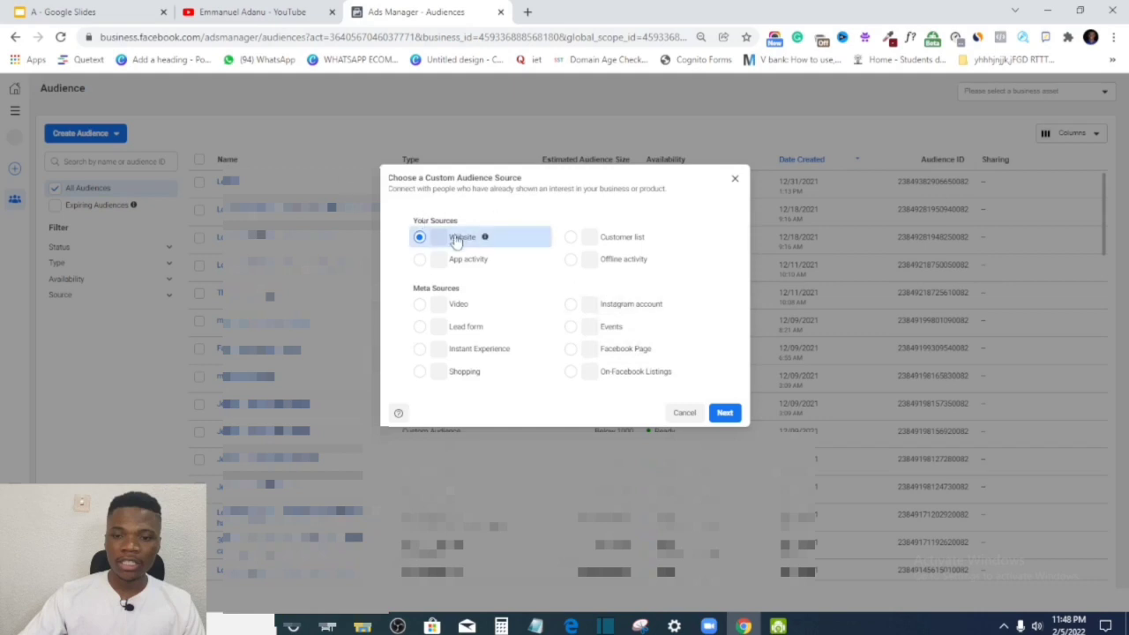
Keep the current pixel as the source and limit the audience to Purchase events
left_click(728, 415)
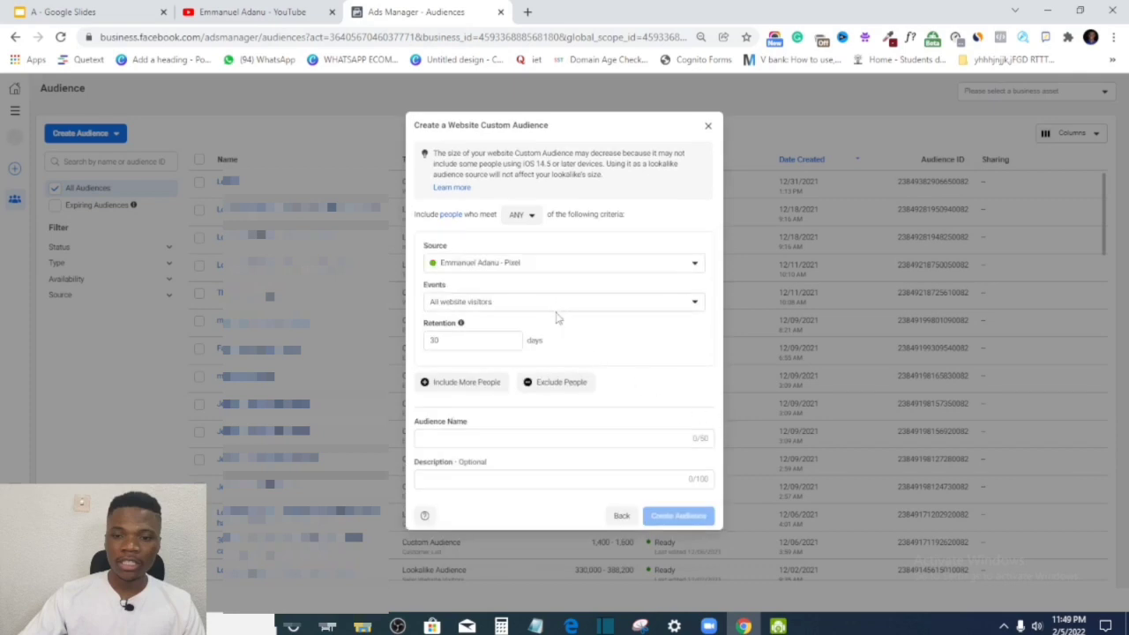
left_click(526, 269)
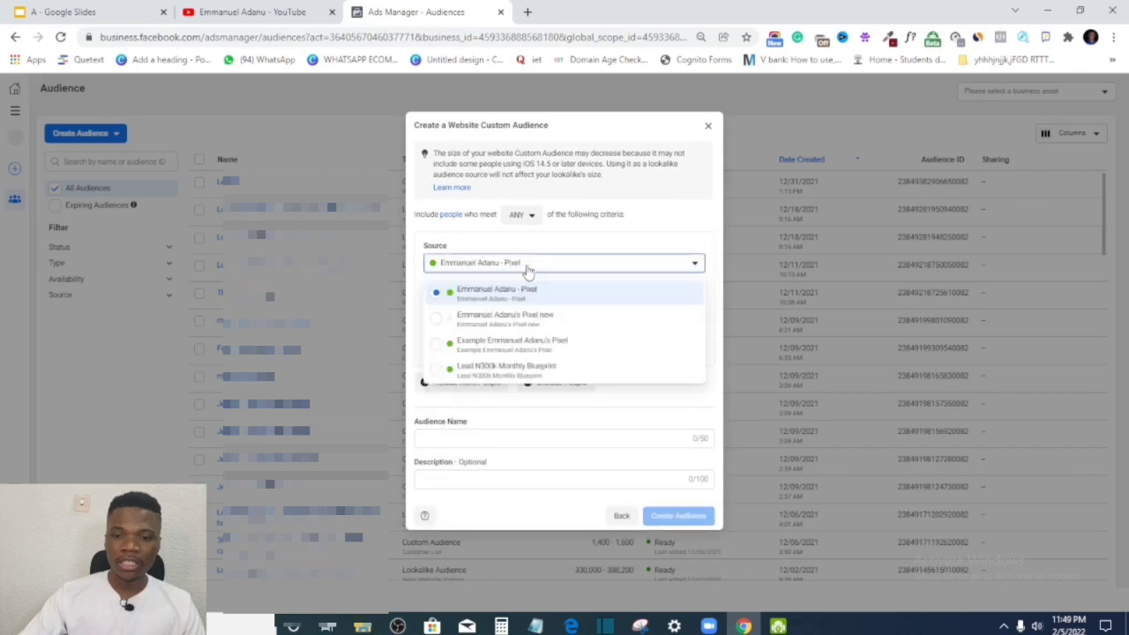
left_click(549, 300)
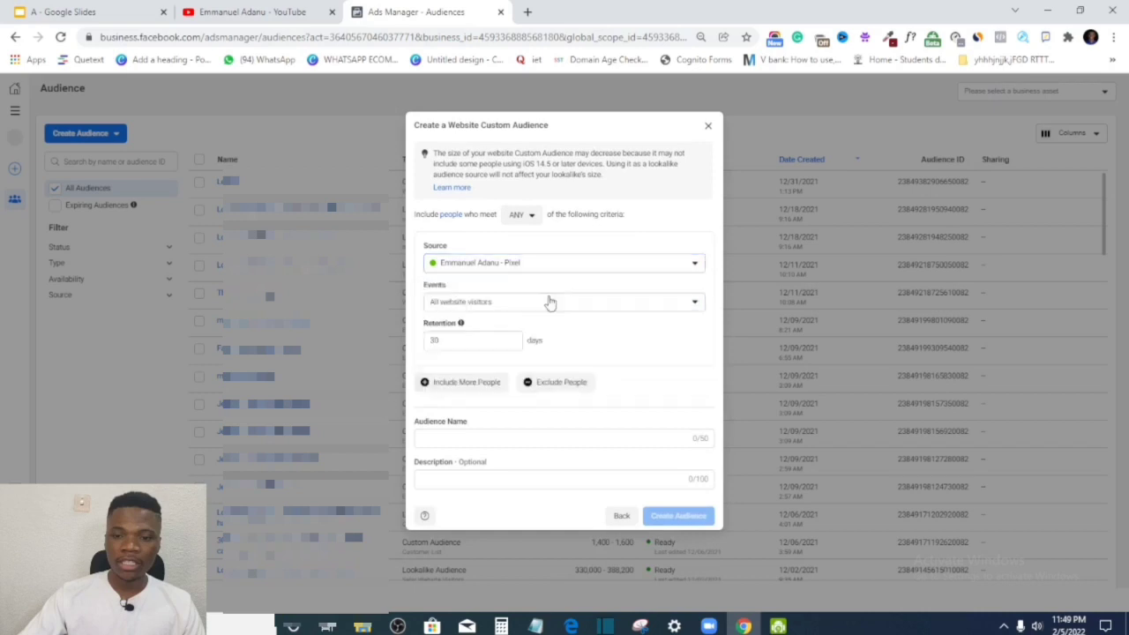
left_click(459, 304)
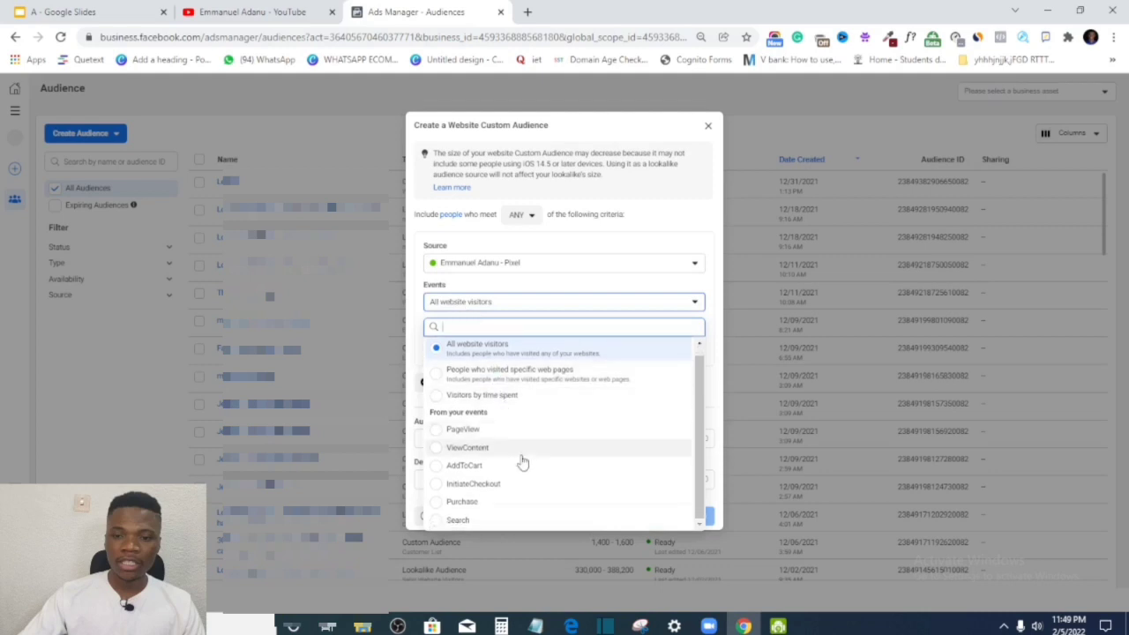
left_click(521, 506)
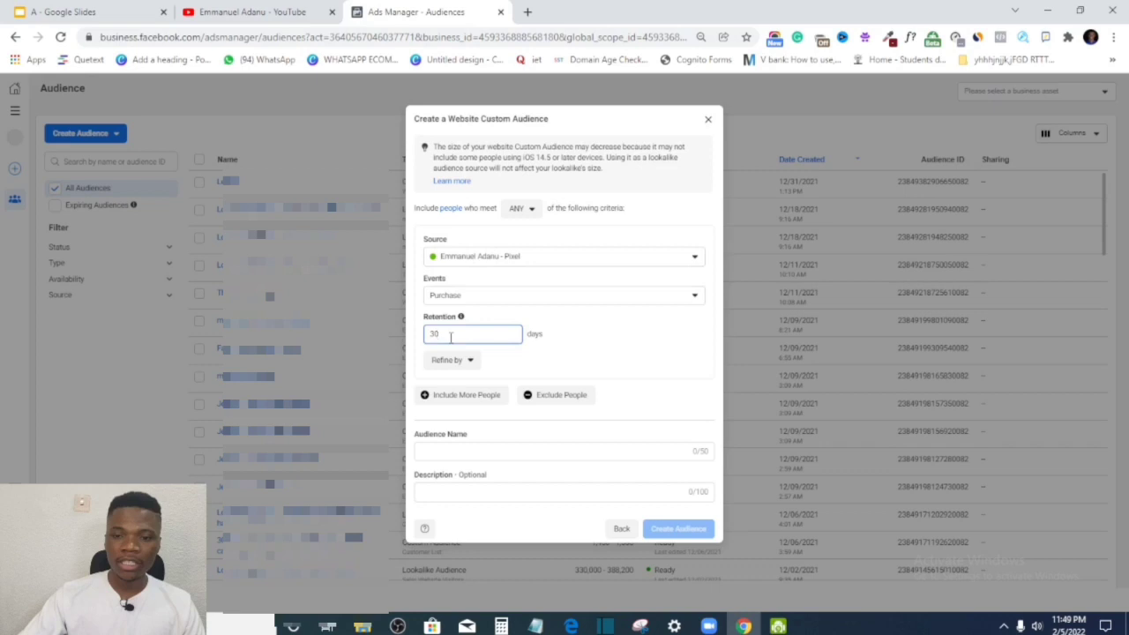
Set retention to 180 days and name the audience 'Buyers'
key("BackSpace")
type("18")
left_click(625, 350)
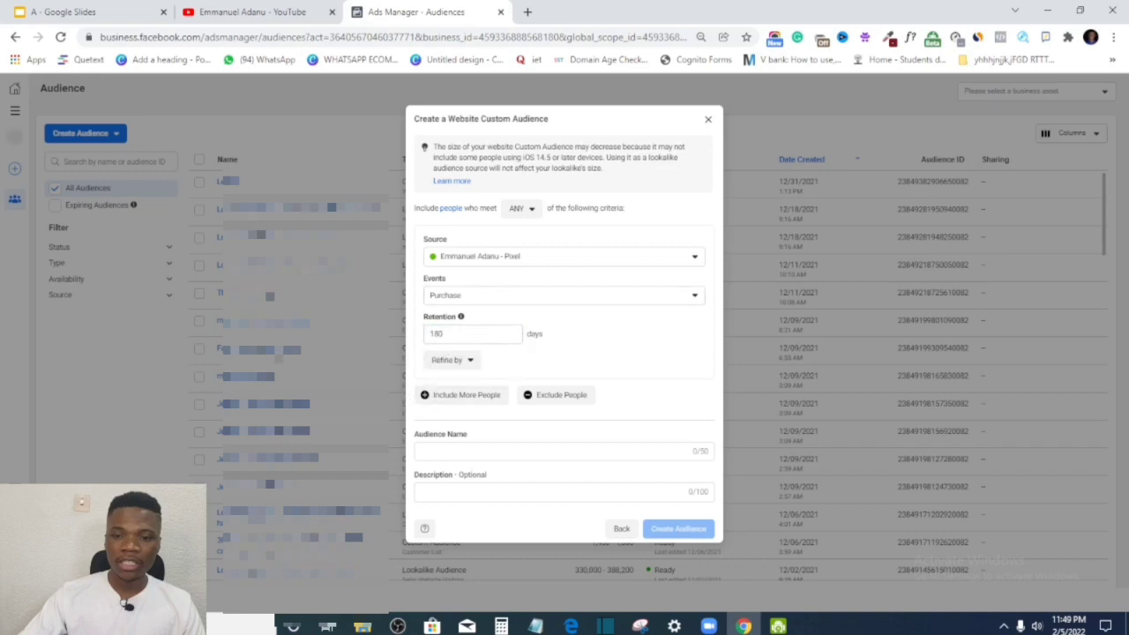
left_click(473, 450)
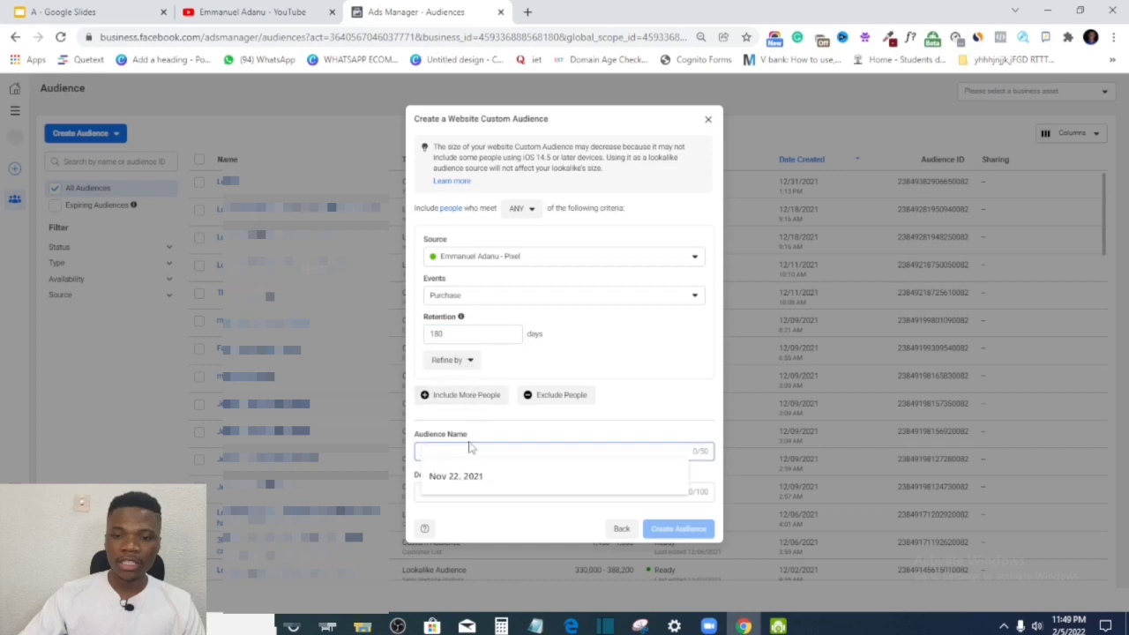
type("B")
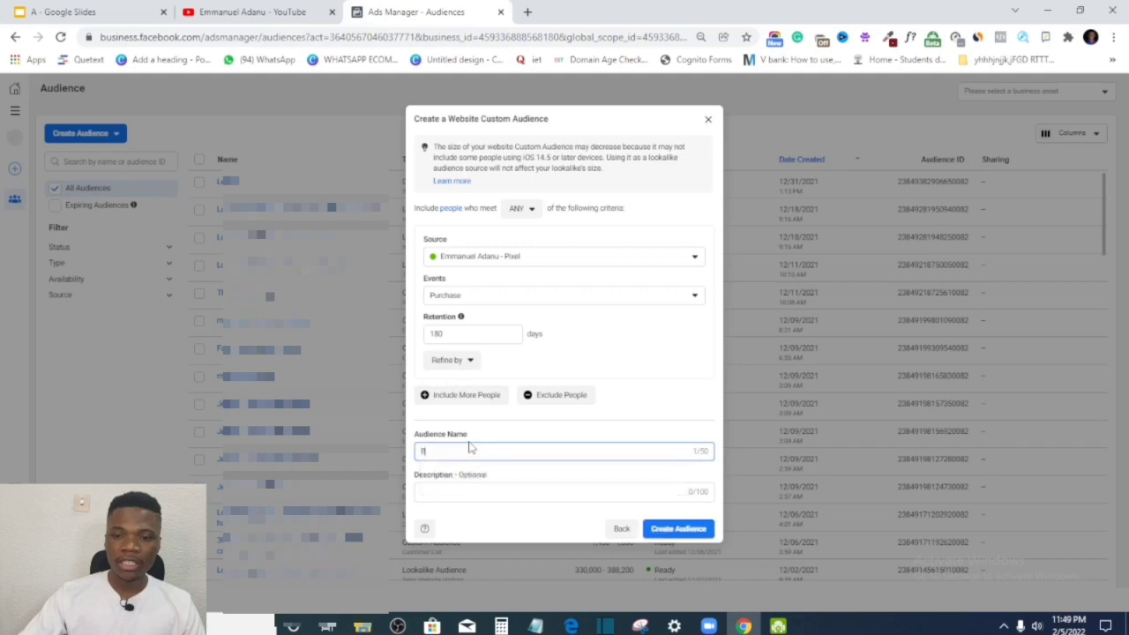
type("uyers")
left_click(564, 491)
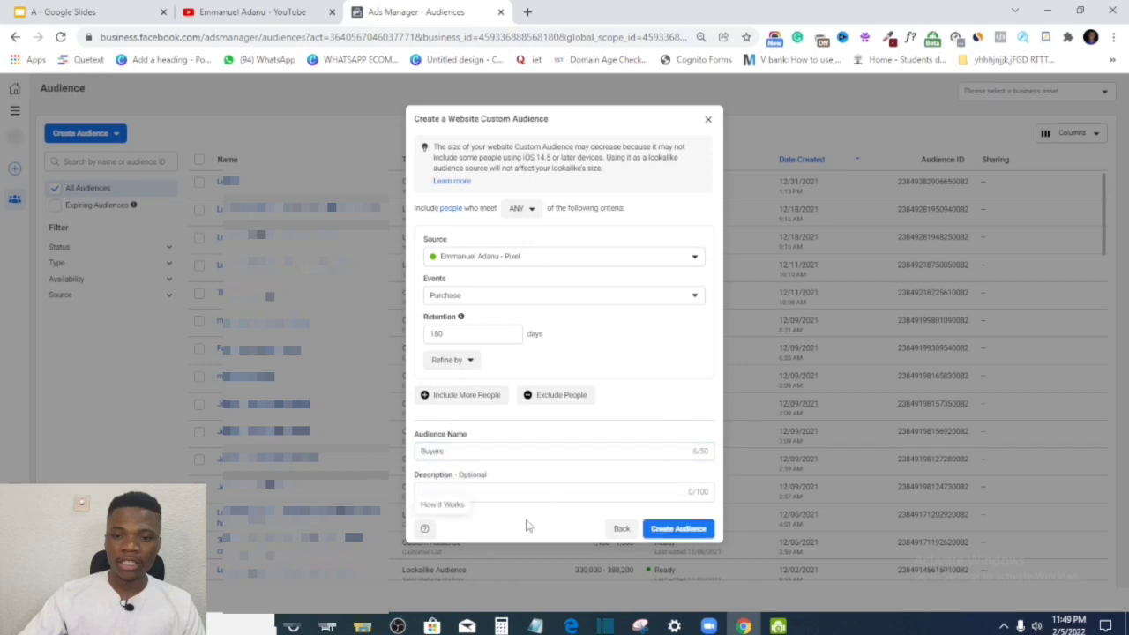
Create the Buyers website audience and dismiss the confirmation
left_click(688, 530)
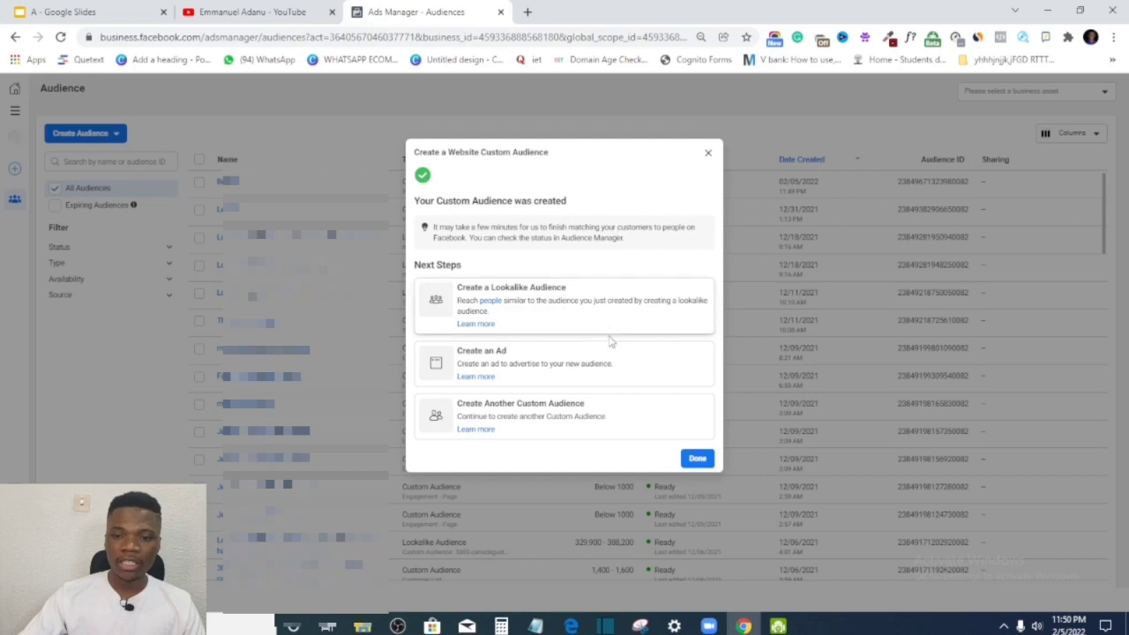
left_click(697, 459)
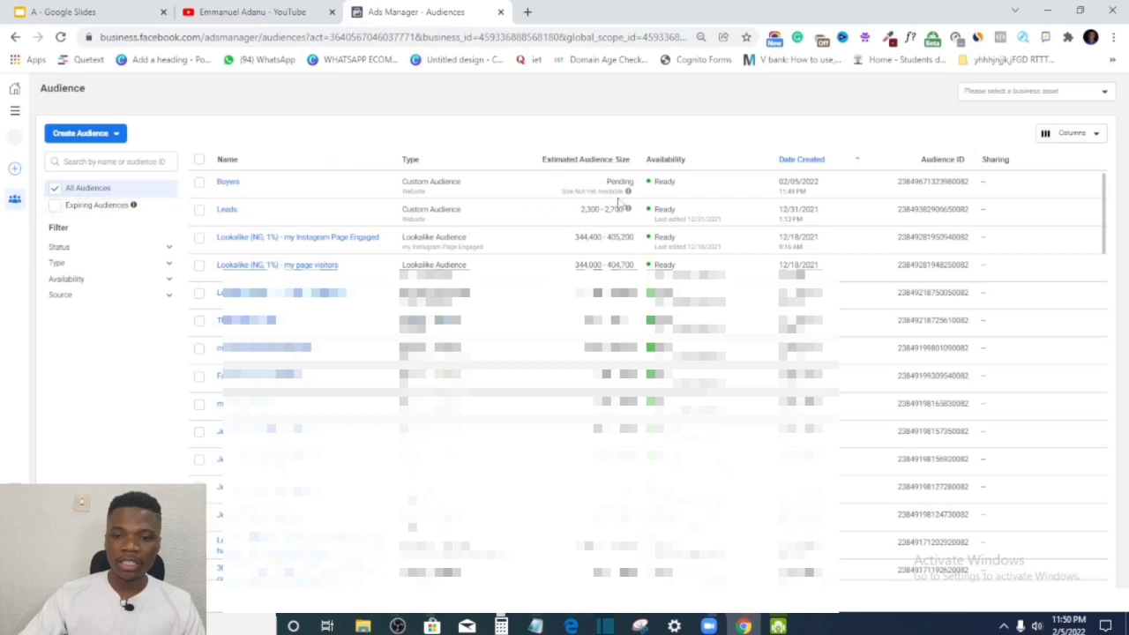
mouse_move(653, 194)
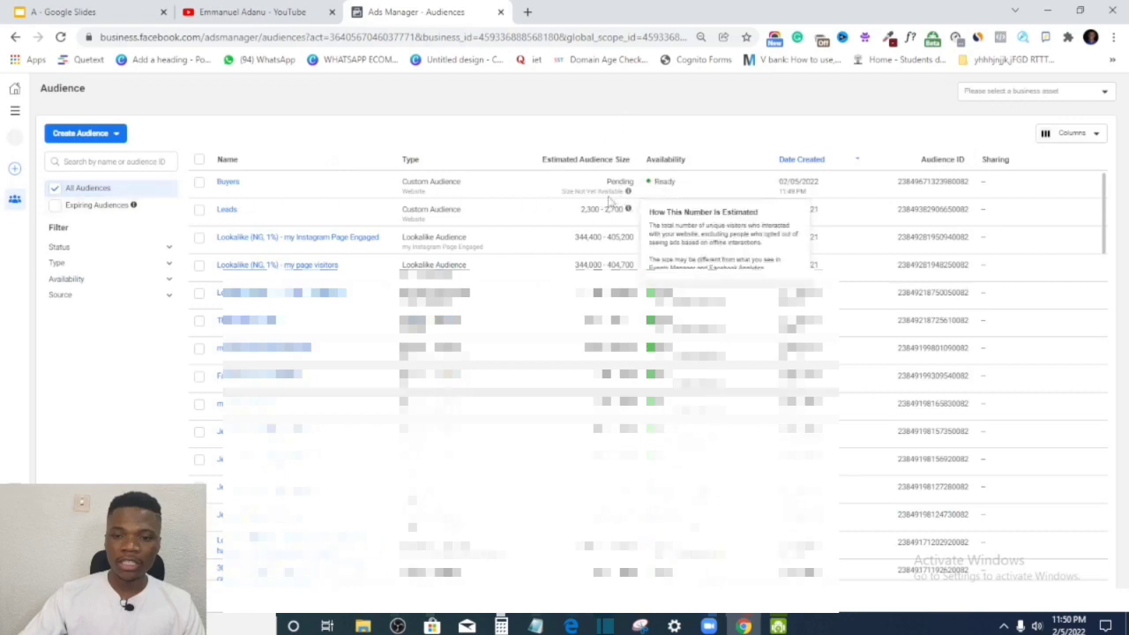
Set up a lookalike from Buyers with Ghana as location and size left at 1%
left_click(200, 184)
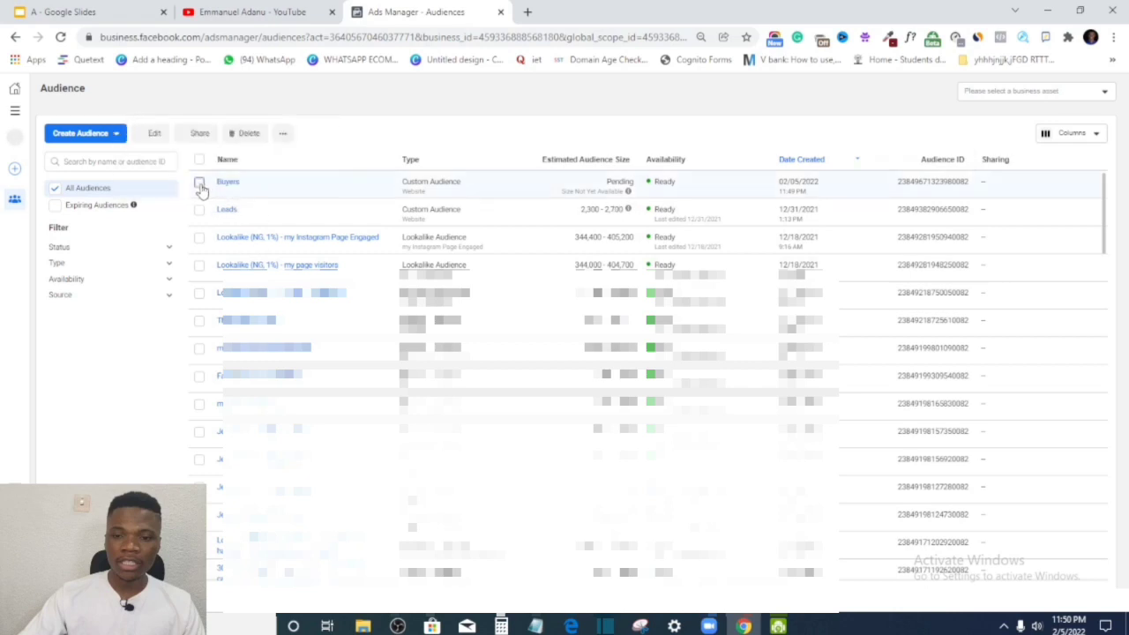
left_click(282, 134)
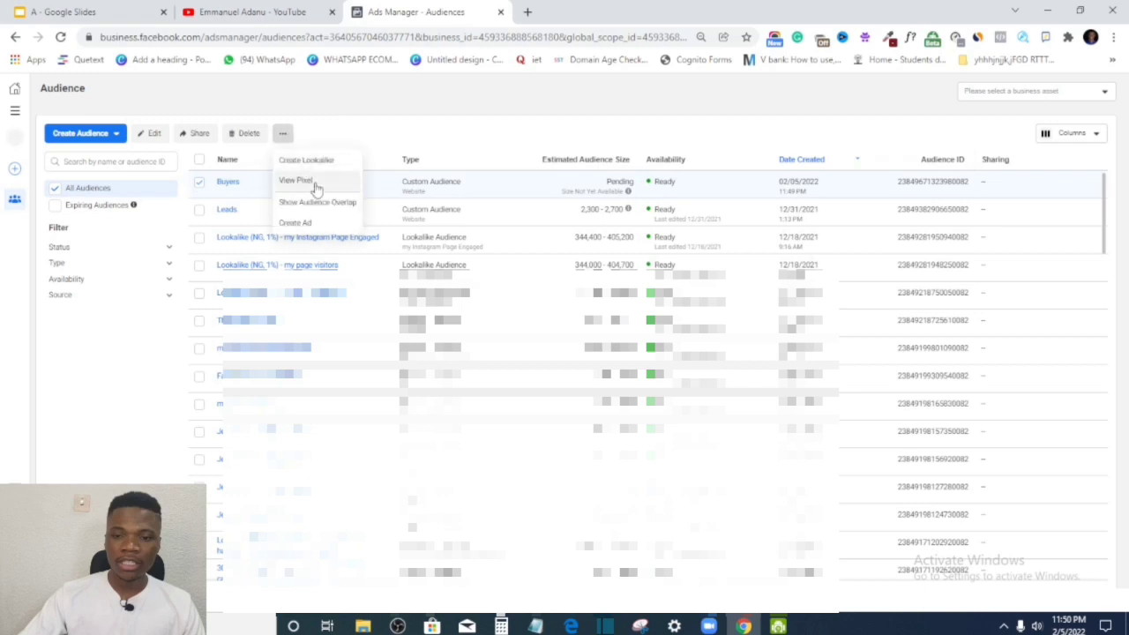
left_click(313, 161)
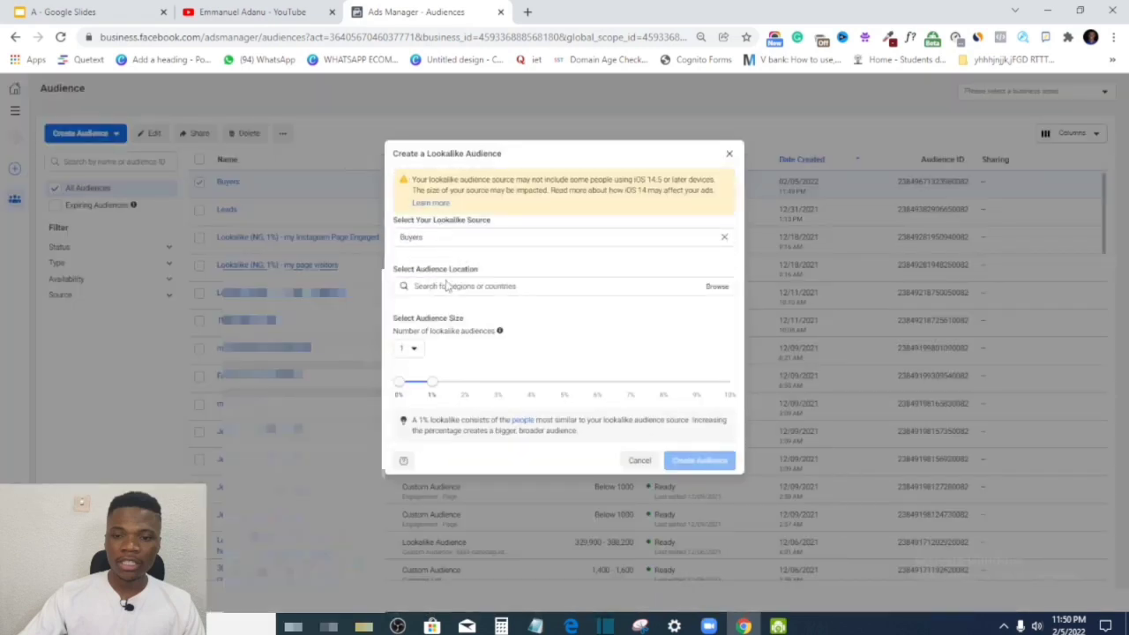
left_click(445, 286)
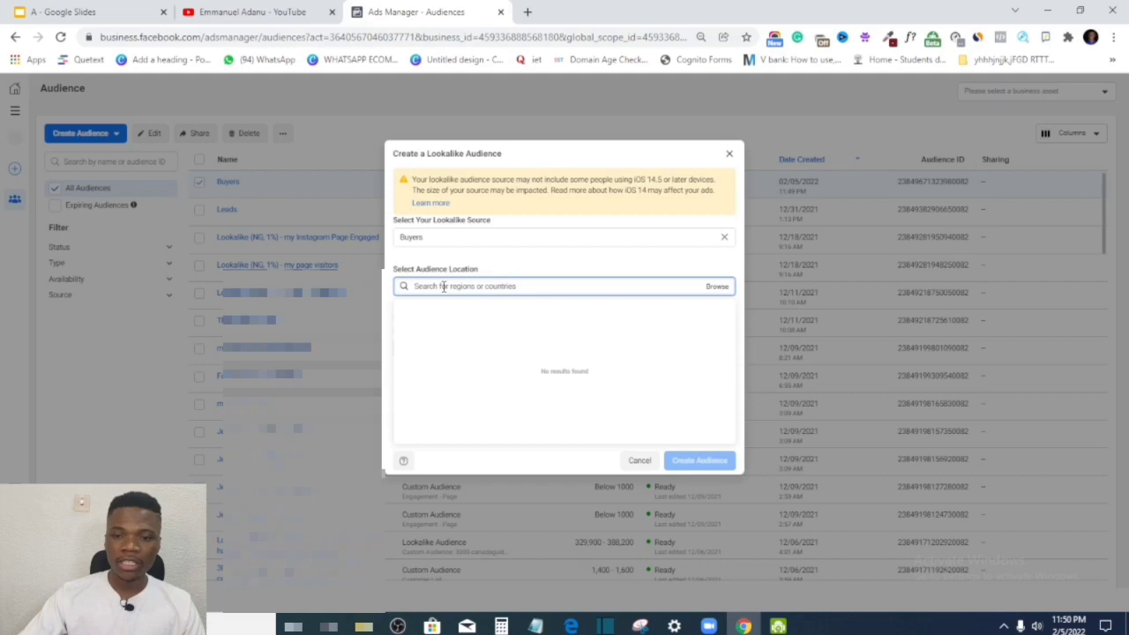
type("Gha")
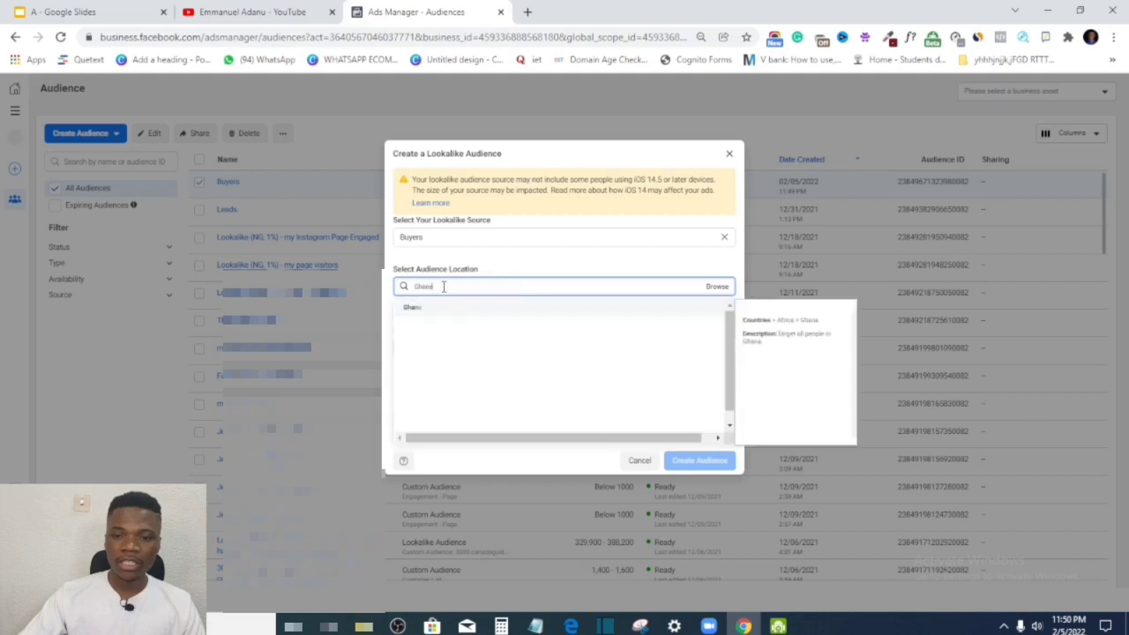
type("na")
left_click(466, 308)
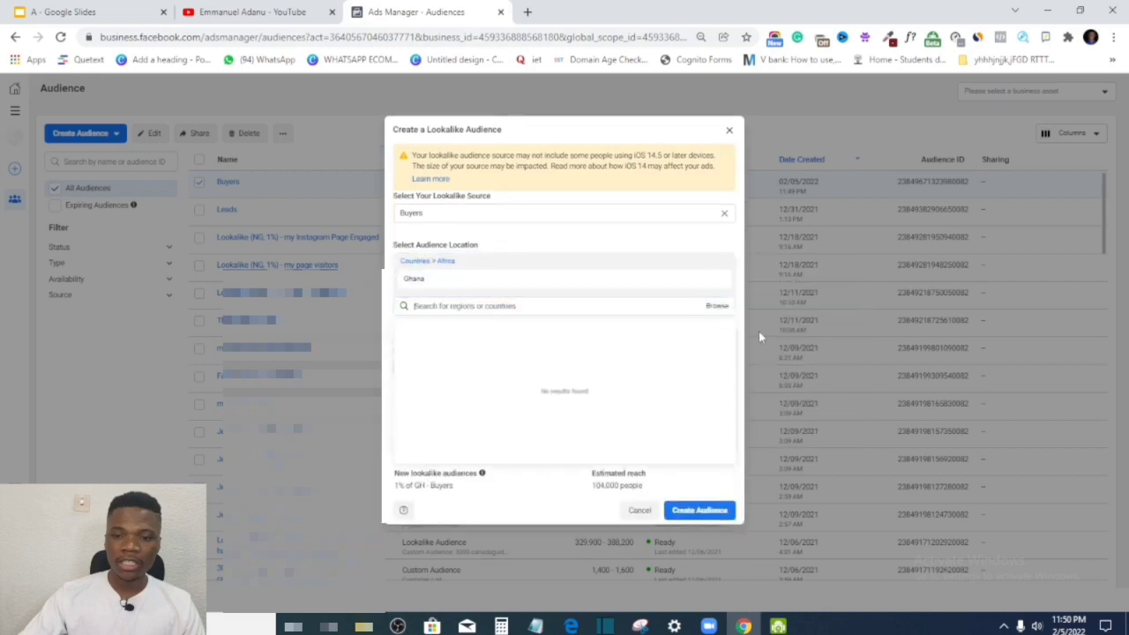
left_click(643, 339)
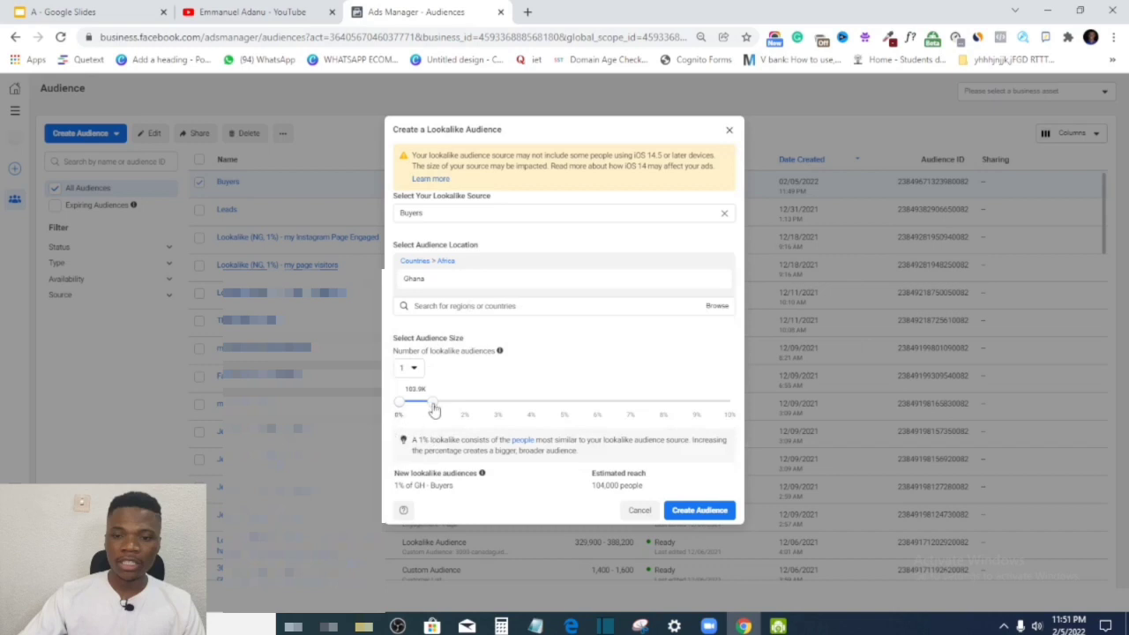
left_click_drag(433, 404, 465, 401)
left_click_drag(466, 403, 431, 404)
Create the Lookalike (GH, 1%) - Buyers audience and check its new row
left_click(699, 511)
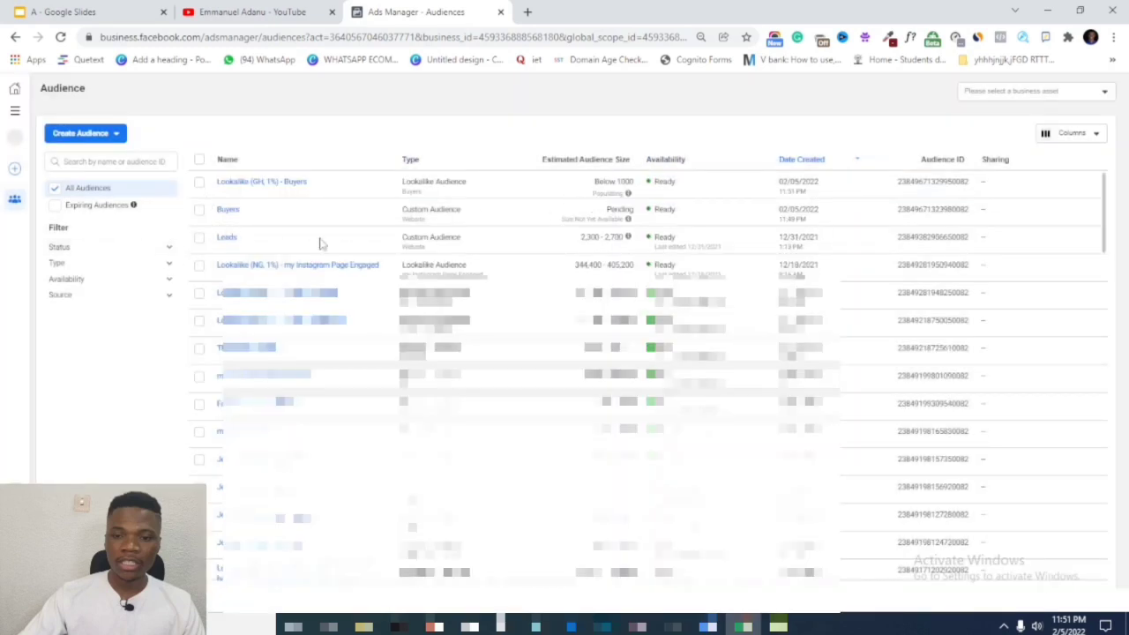
mouse_move(680, 217)
mouse_move(227, 209)
Start a new campaign in Ads Manager with the Traffic objective
left_click(15, 110)
left_click(68, 141)
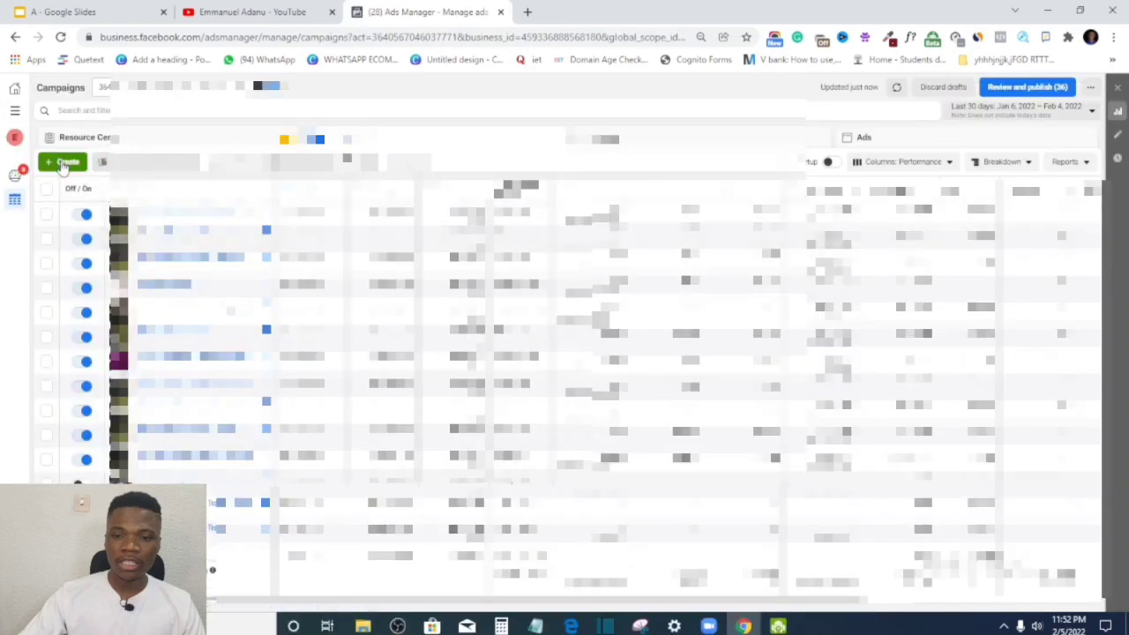
left_click(62, 165)
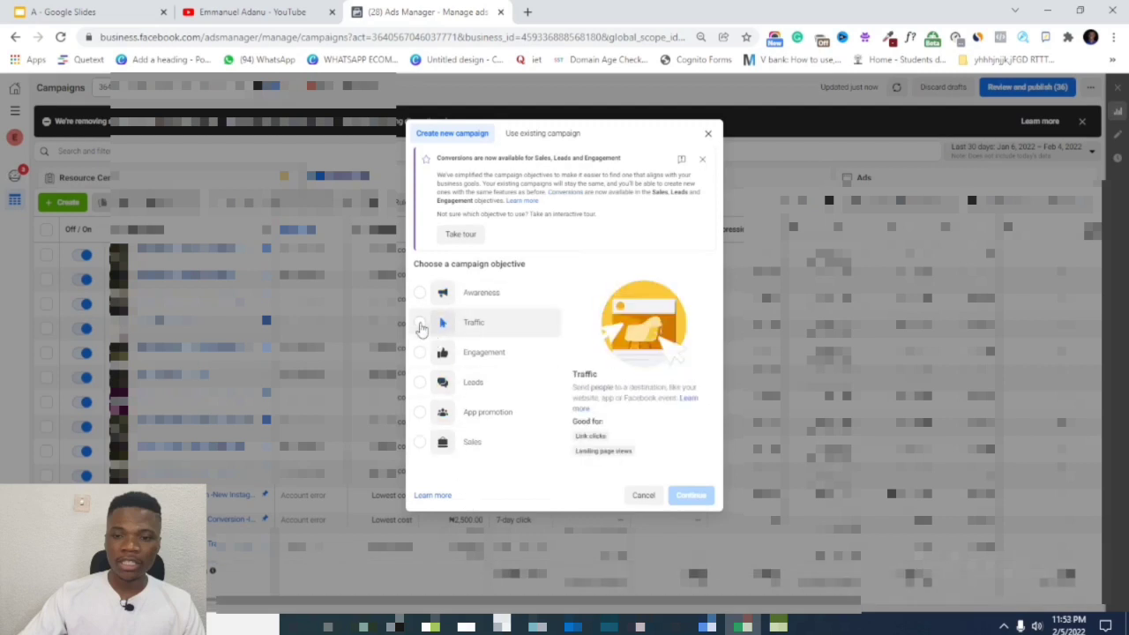
left_click(420, 325)
left_click(693, 514)
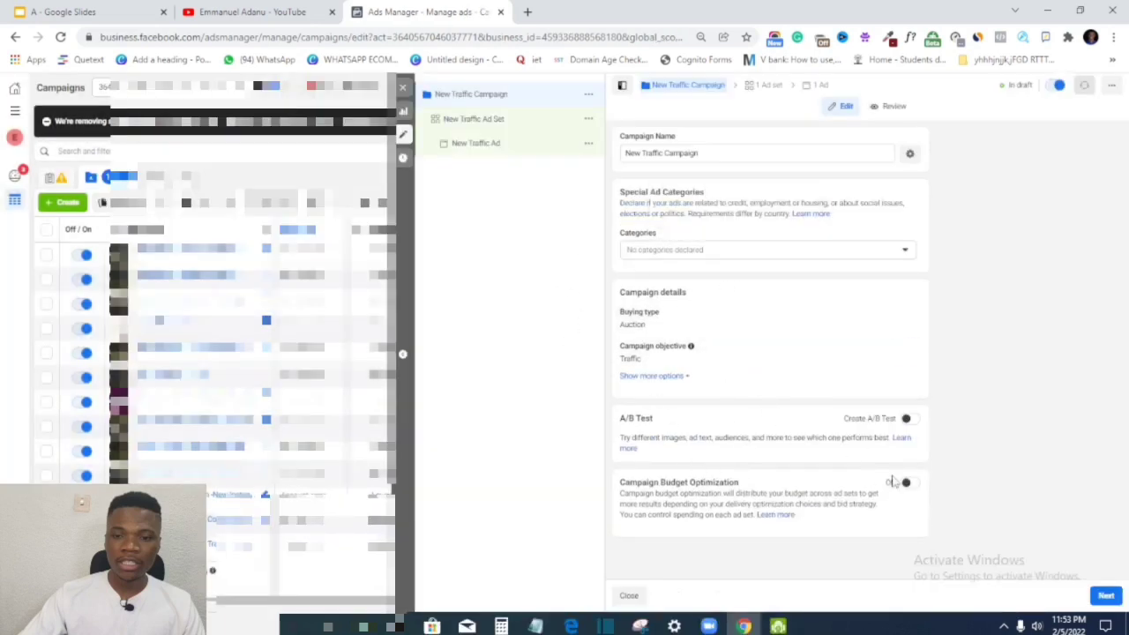
Keep 'New Traffic Campaign' as the name and scroll to the ad set's Audience section
triple_click(703, 153)
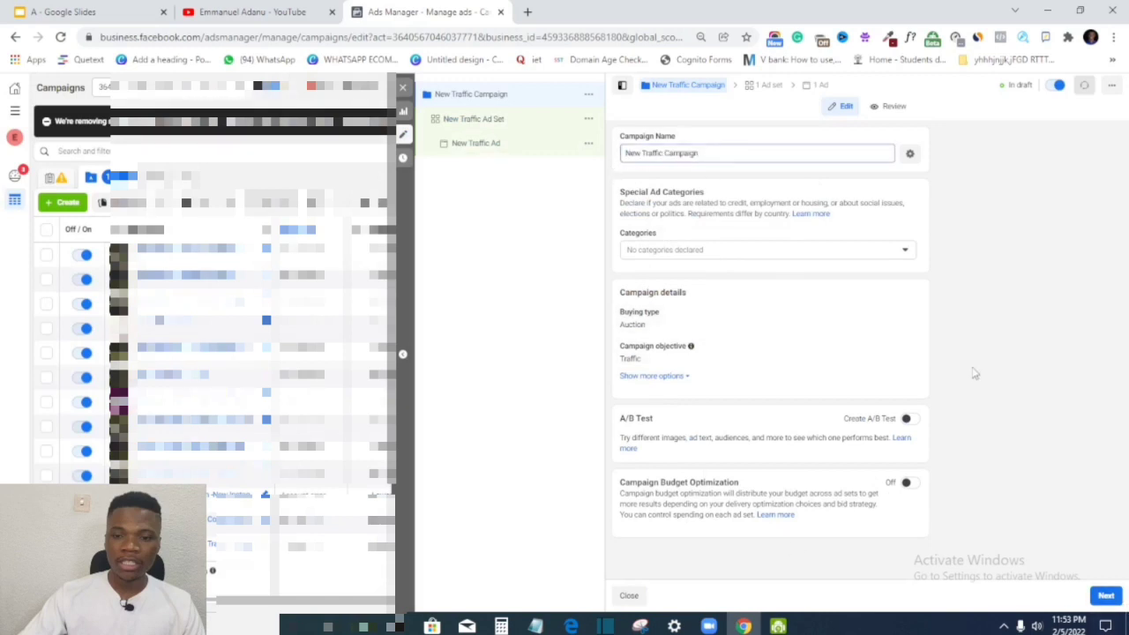
left_click(1104, 596)
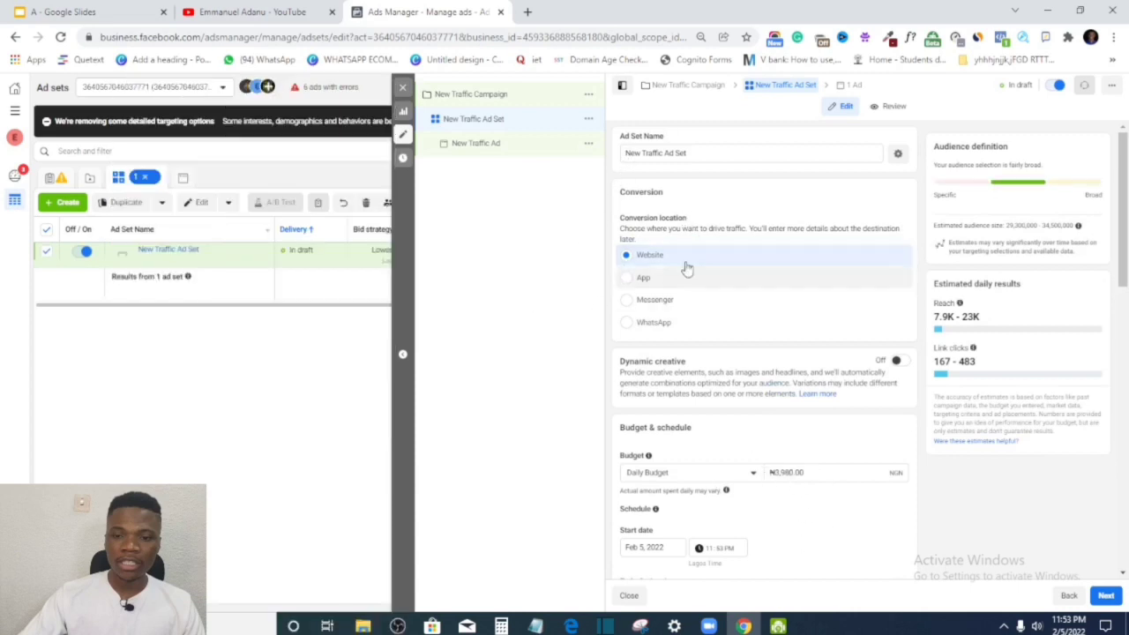
scroll(646, 418, "down", 1)
scroll(653, 423, "down", 4)
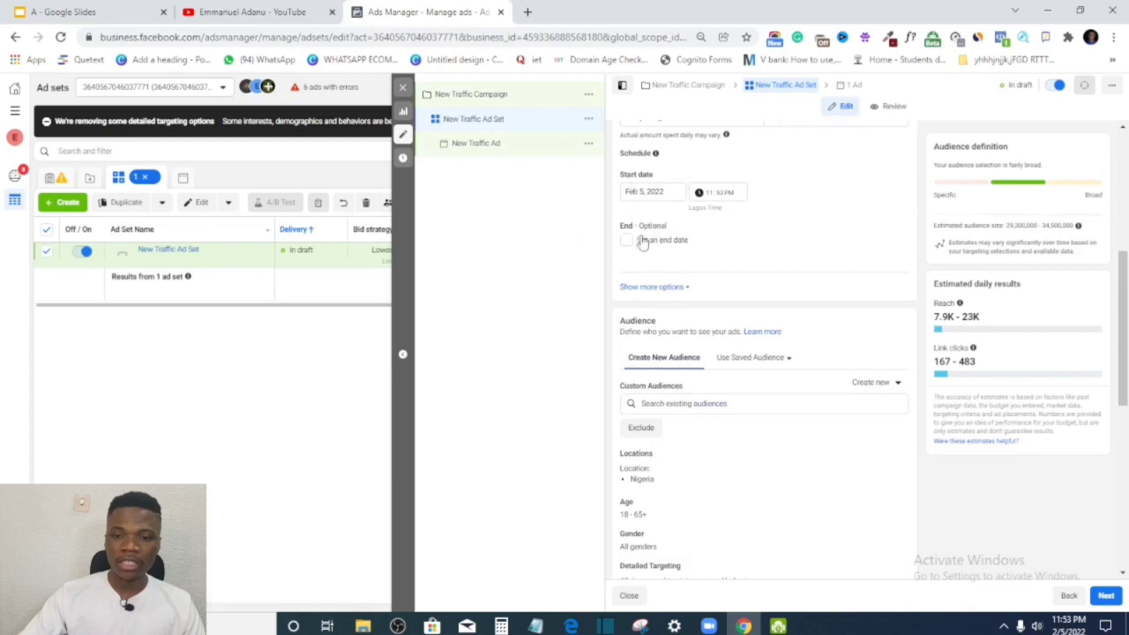
scroll(662, 261, "down", 2)
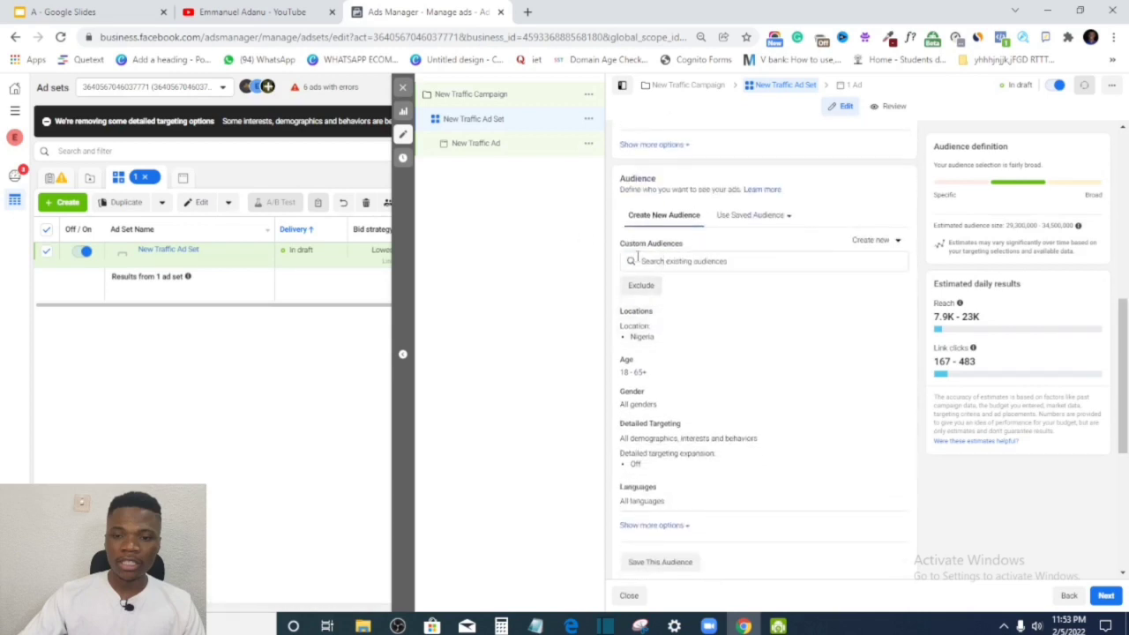
Add the Buyers custom audience to the ad set's targeting
left_click(665, 261)
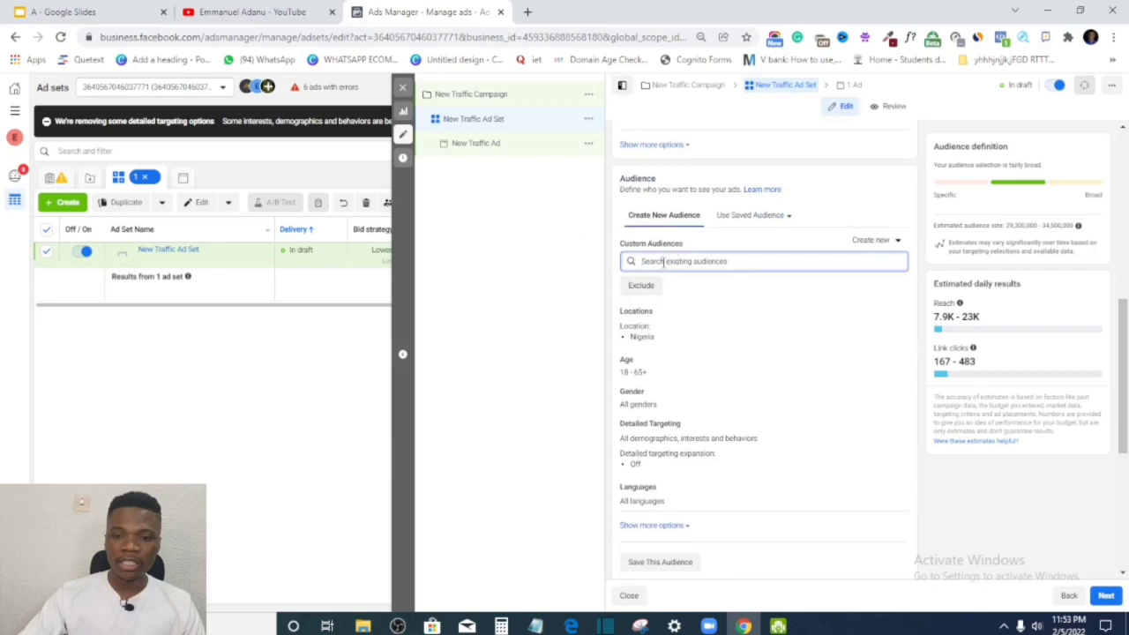
left_click(663, 261)
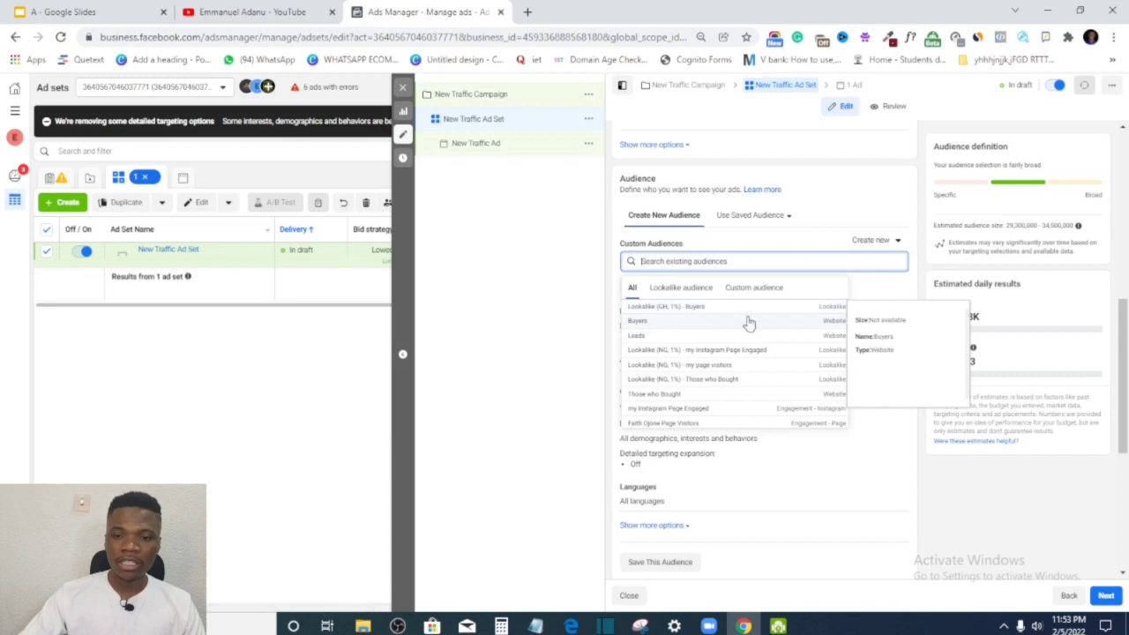
left_click(655, 325)
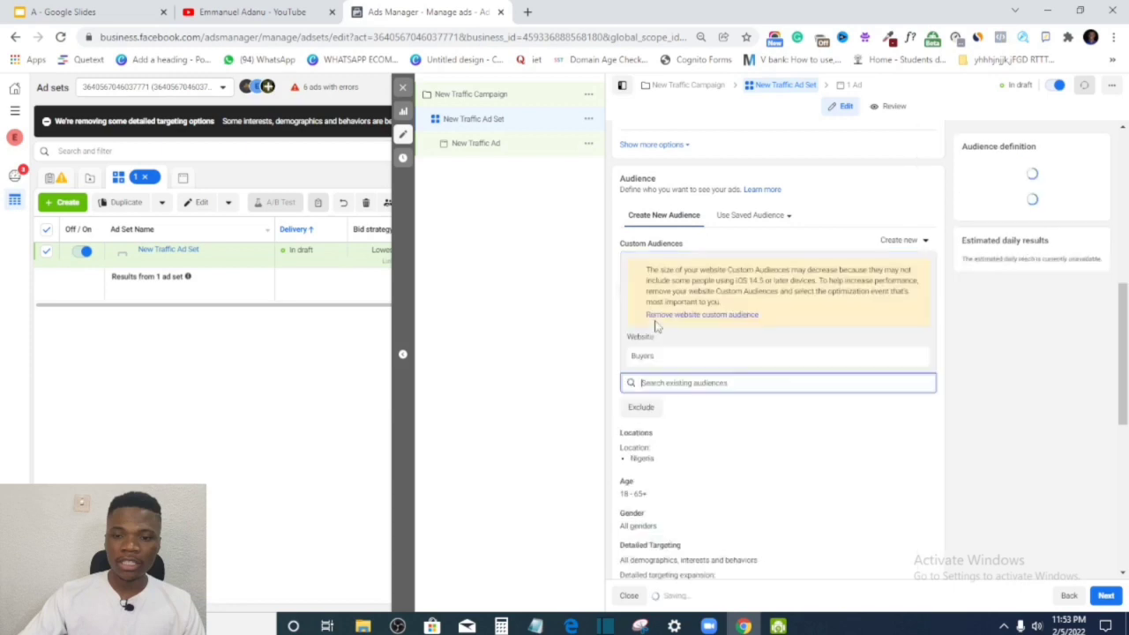
left_click(918, 338)
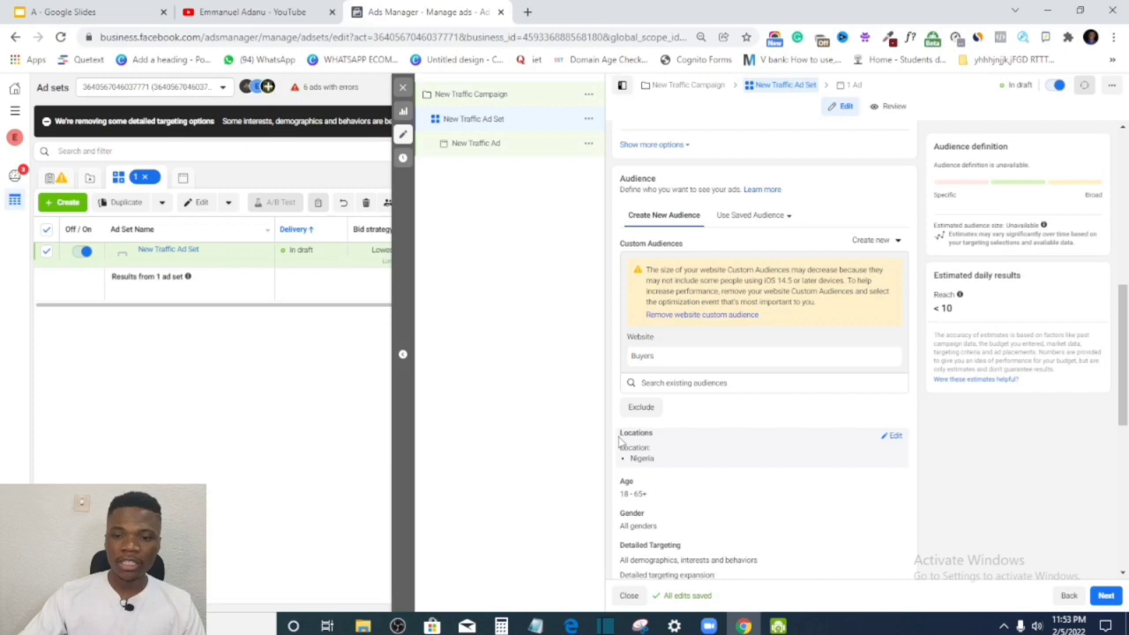
Review placements and optimization, then switch to the New Traffic Ad settings
scroll(621, 441, "down", 1)
scroll(635, 444, "down", 2)
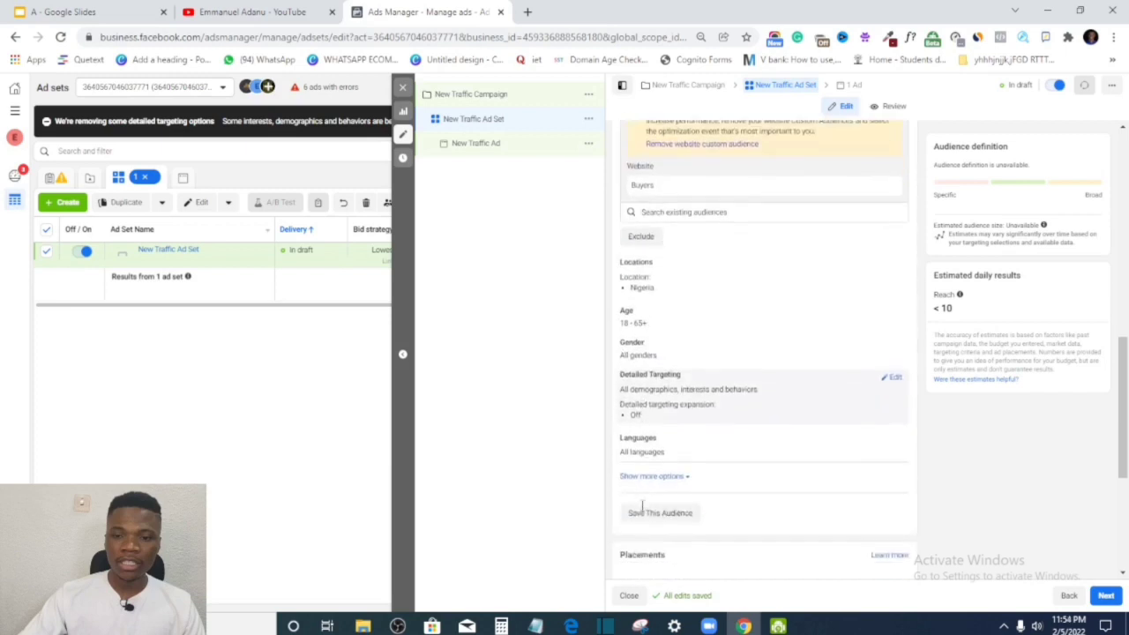
scroll(653, 379, "down", 3)
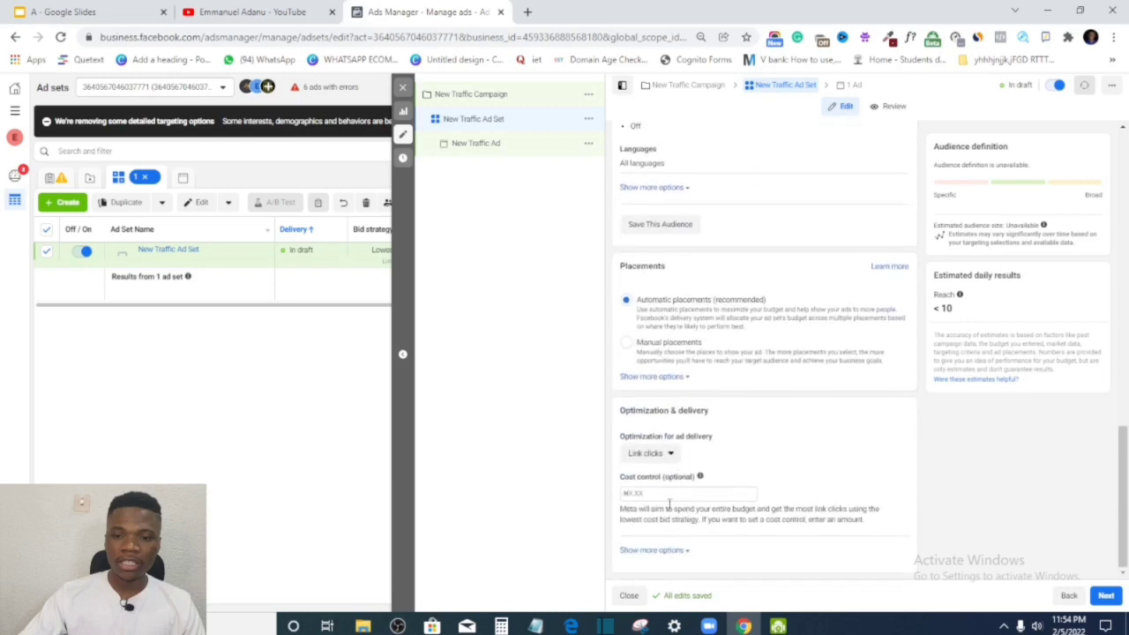
left_click(855, 92)
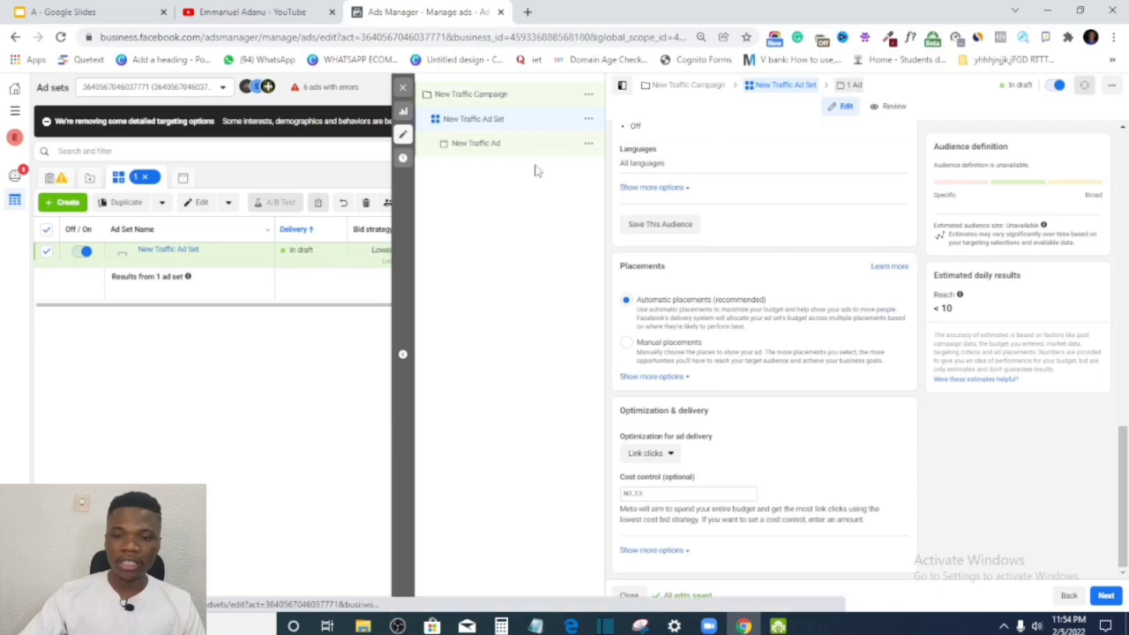